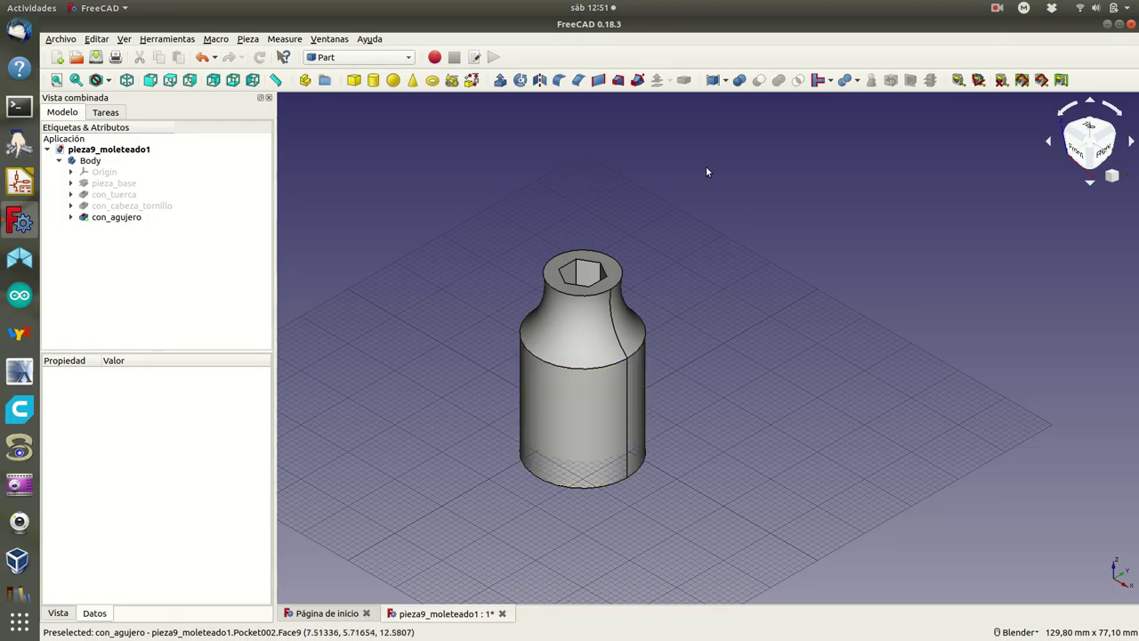
# Open the workbench dropdown list in the toolbar
pyautogui.click(410, 56)
# Switch to Part Design, add a new body and start a sketch on XY_Plane001
pyautogui.click(351, 178)
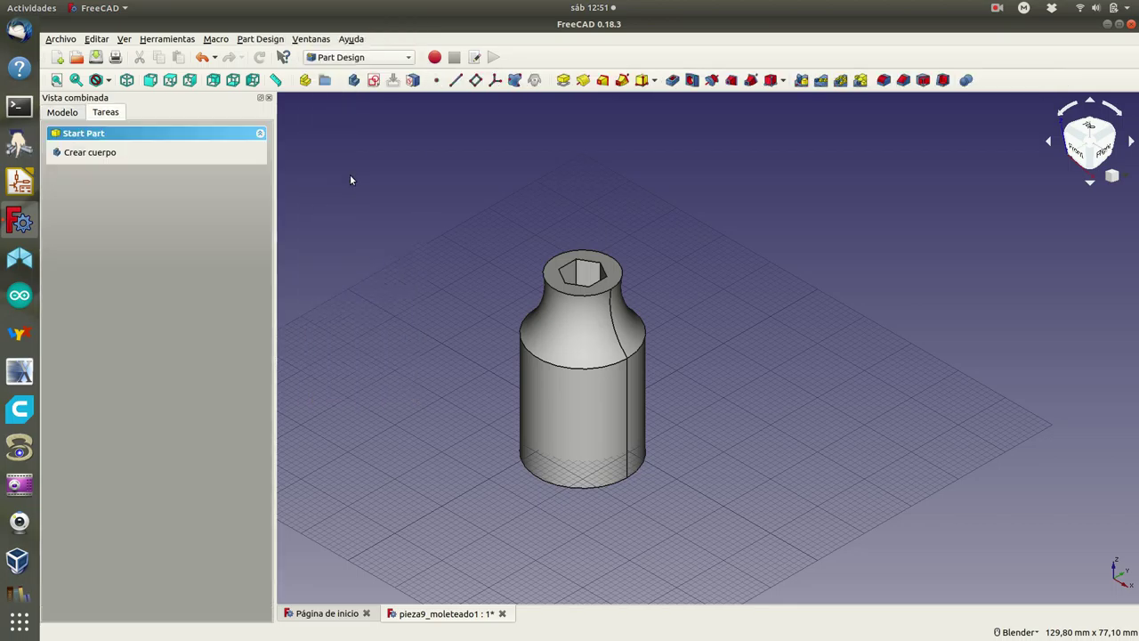
pyautogui.click(80, 152)
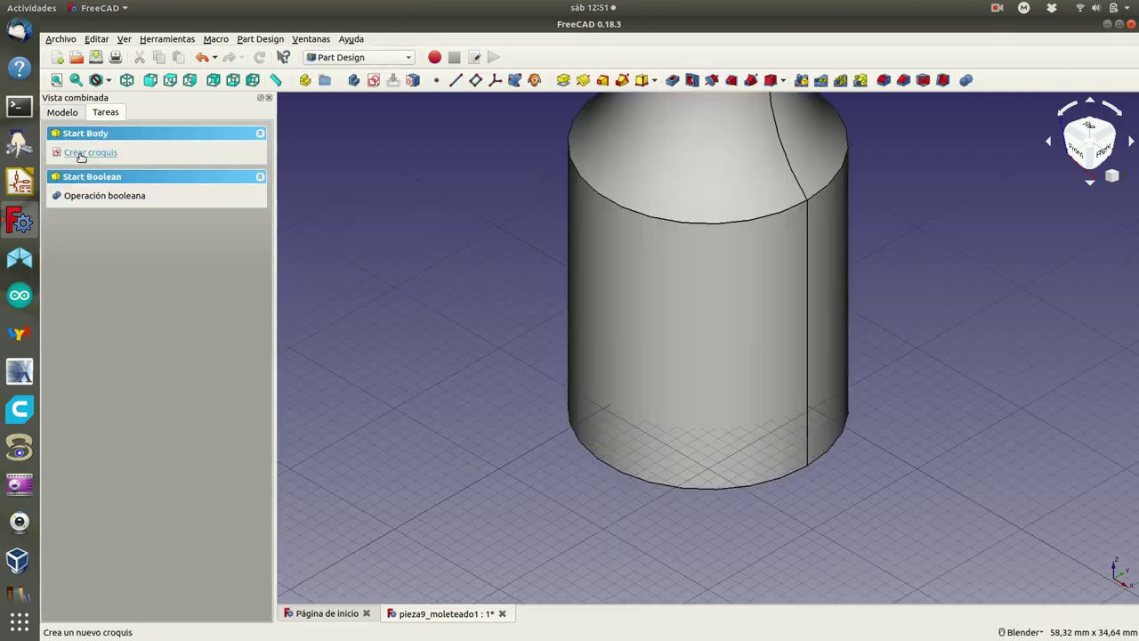
pyautogui.click(83, 152)
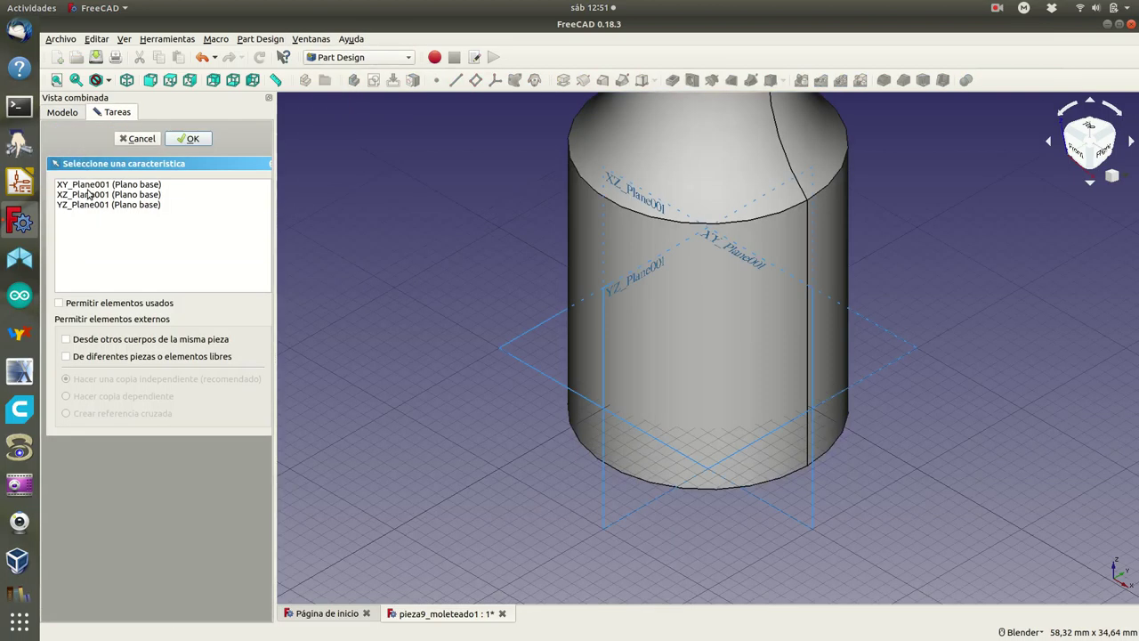
pyautogui.click(89, 184)
pyautogui.click(188, 138)
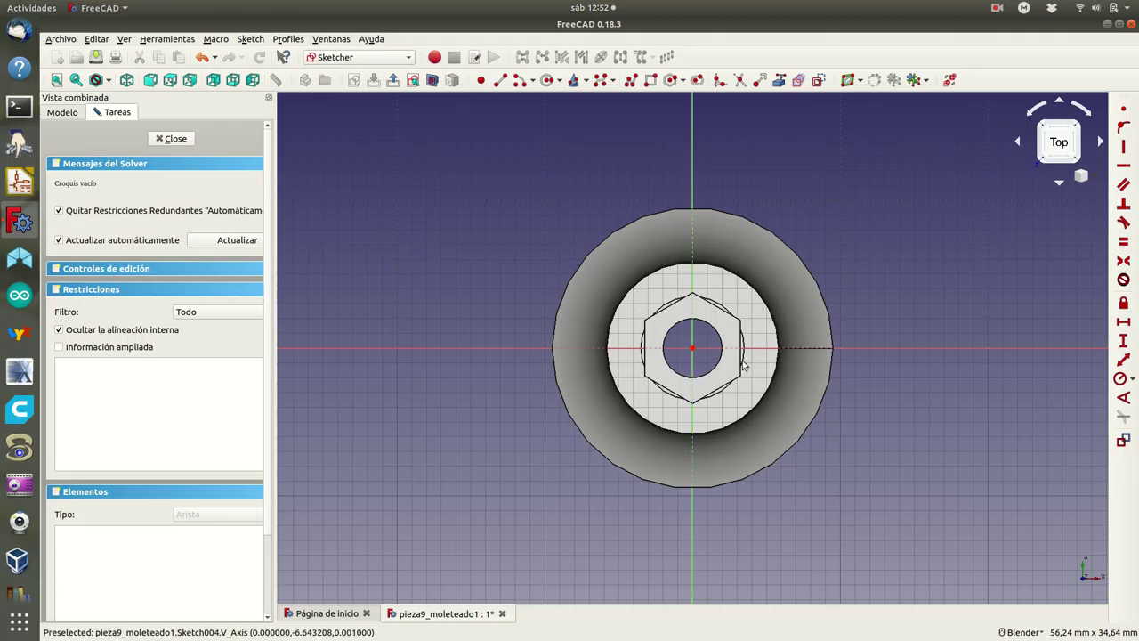
# Draw a small circle centred on the vertical axis below the part
pyautogui.click(548, 80)
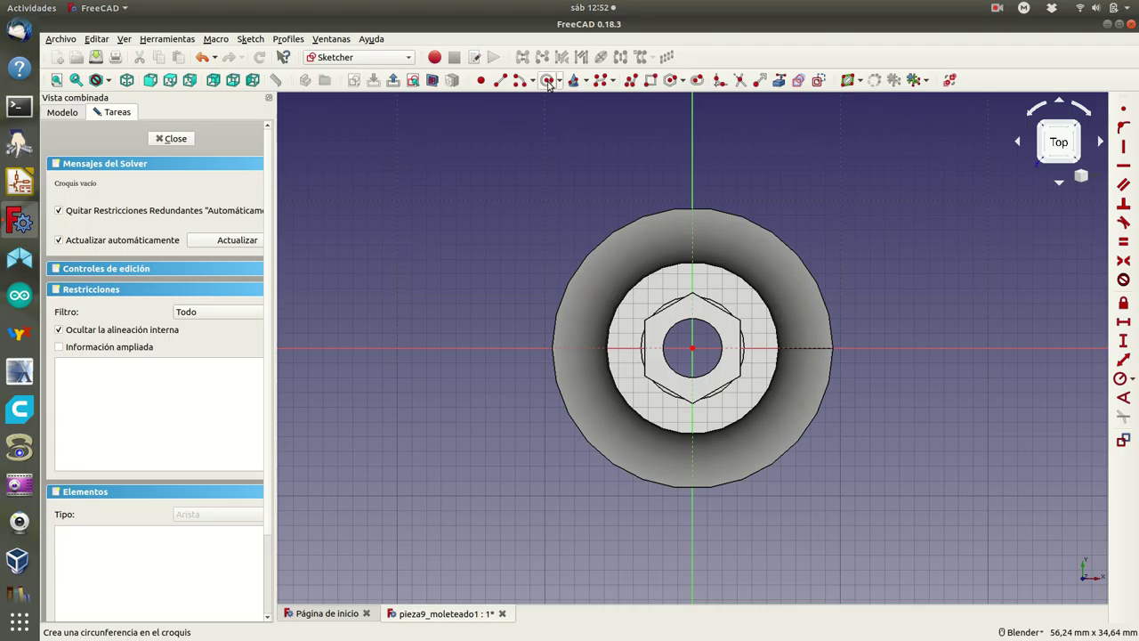
pyautogui.click(693, 509)
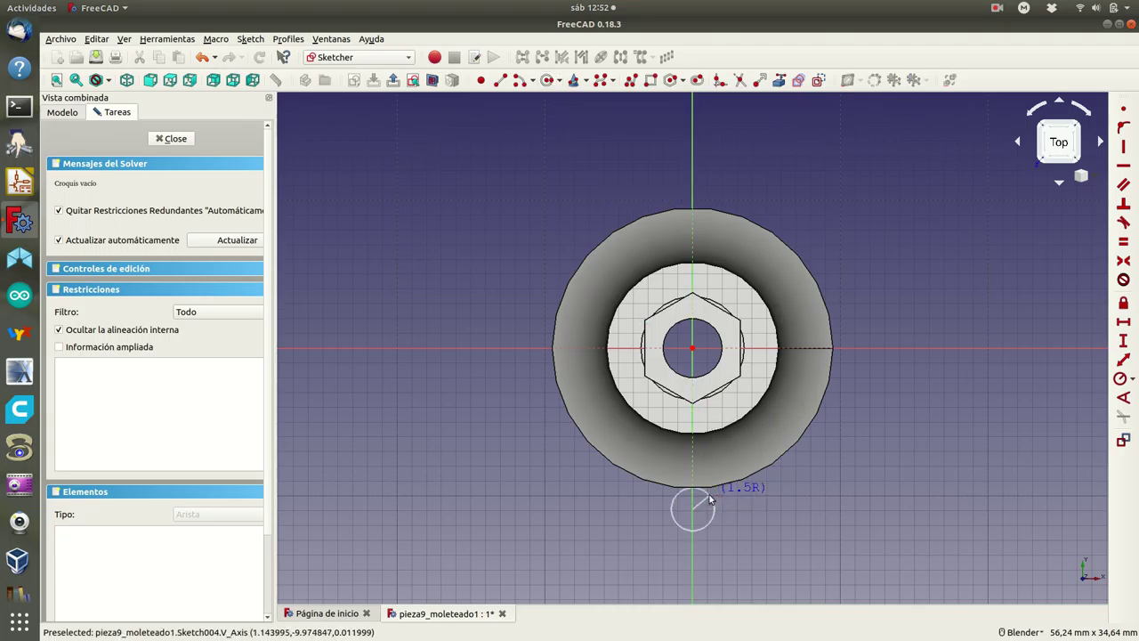
pyautogui.click(710, 498)
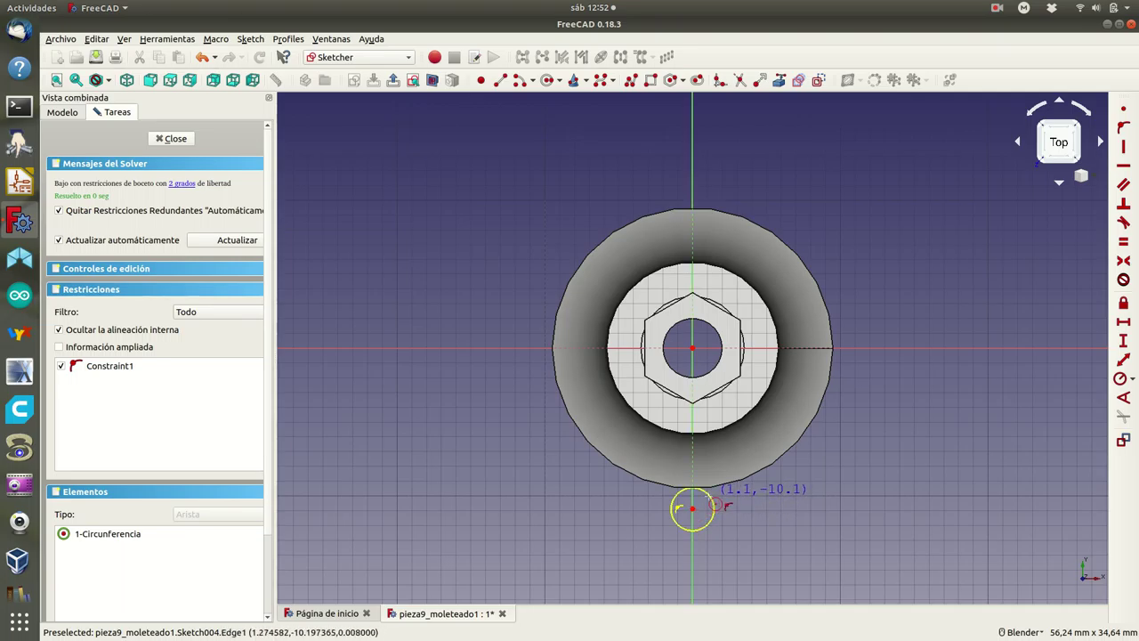
pyautogui.rightClick(712, 504)
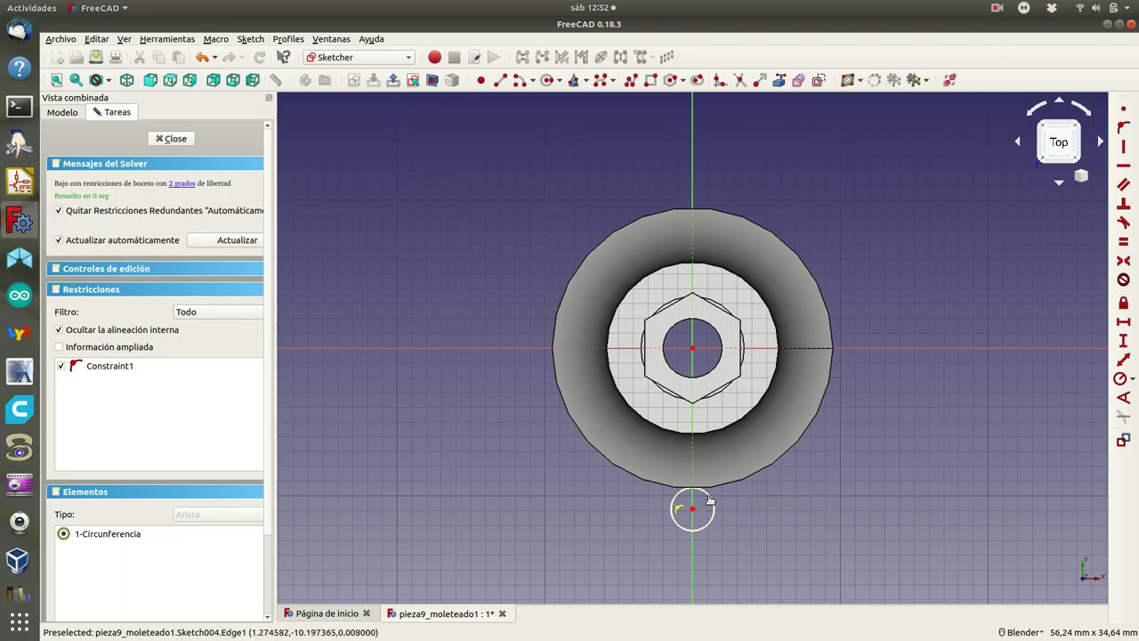
# Constrain the circle to 2 mm radius, centre 10,5 mm below the origin, and close the sketch
pyautogui.click(709, 501)
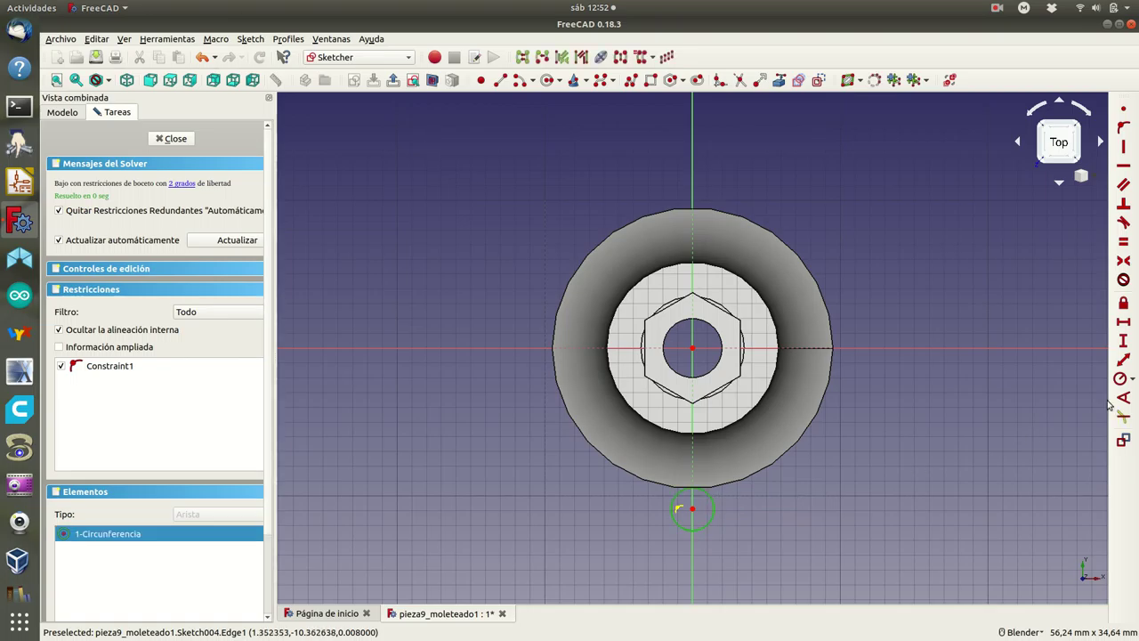
pyautogui.click(1122, 378)
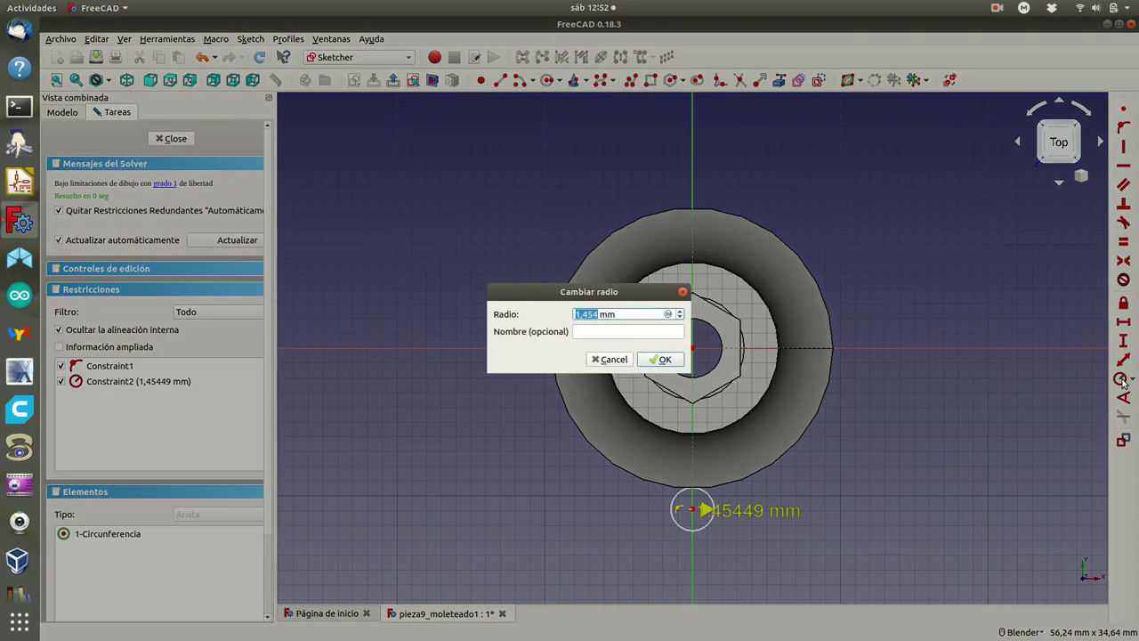
pyautogui.write('2')
pyautogui.click(675, 361)
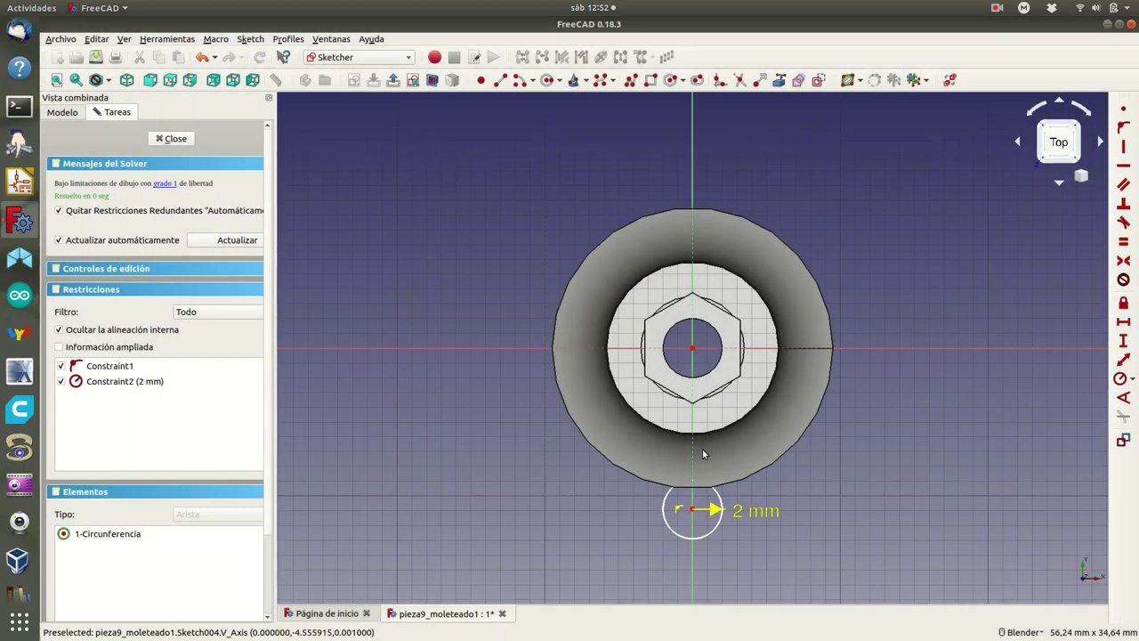
pyautogui.click(692, 511)
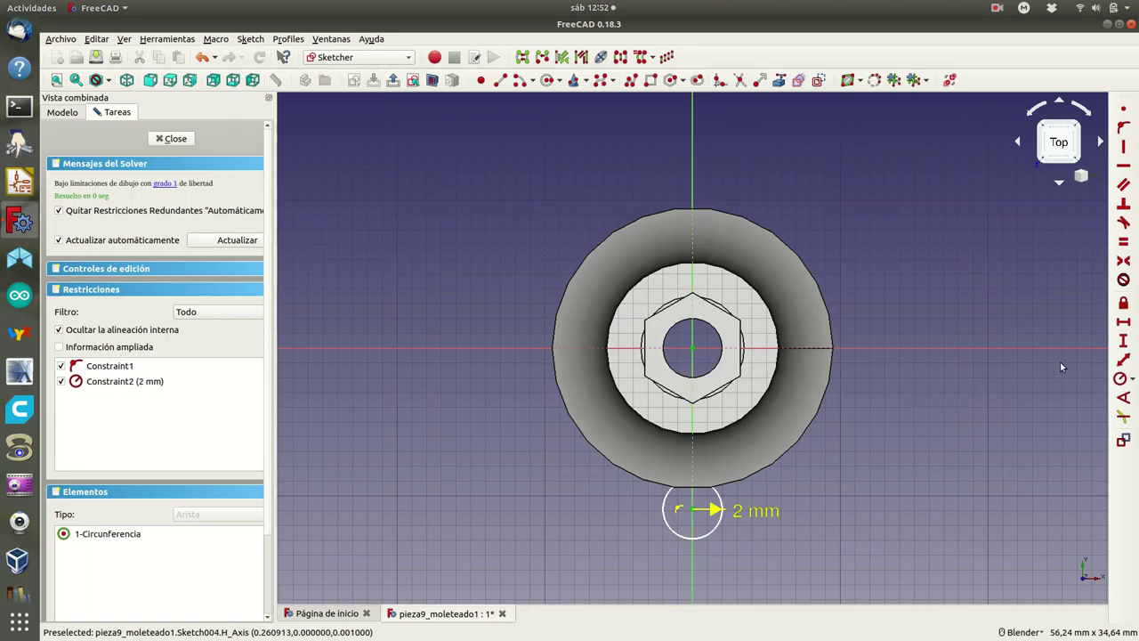
pyautogui.click(1123, 341)
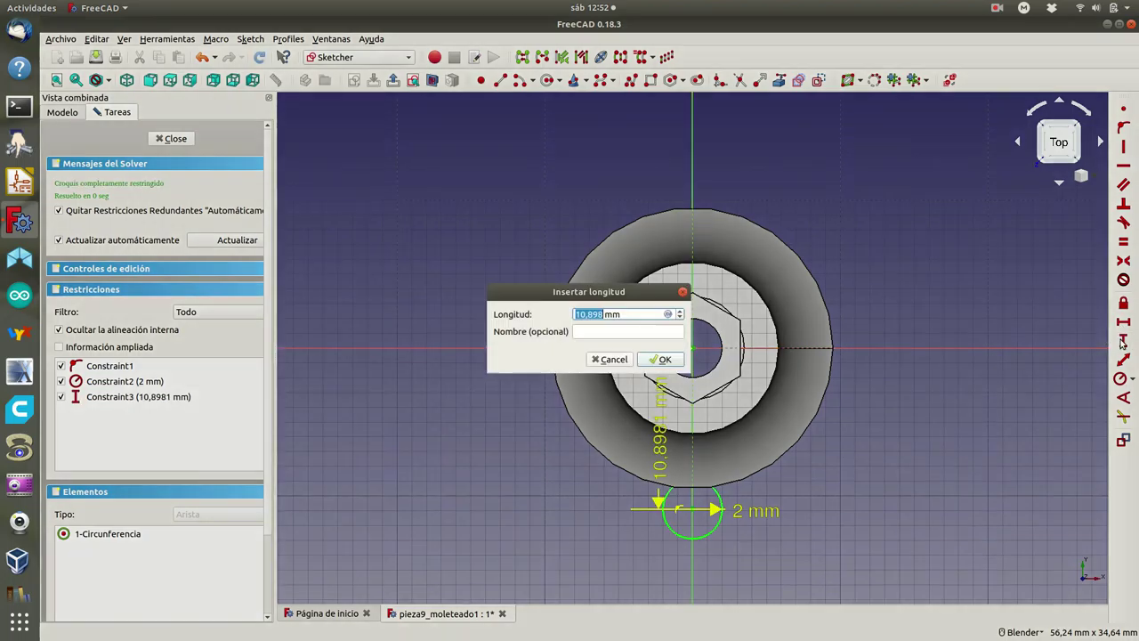
pyautogui.write('10,')
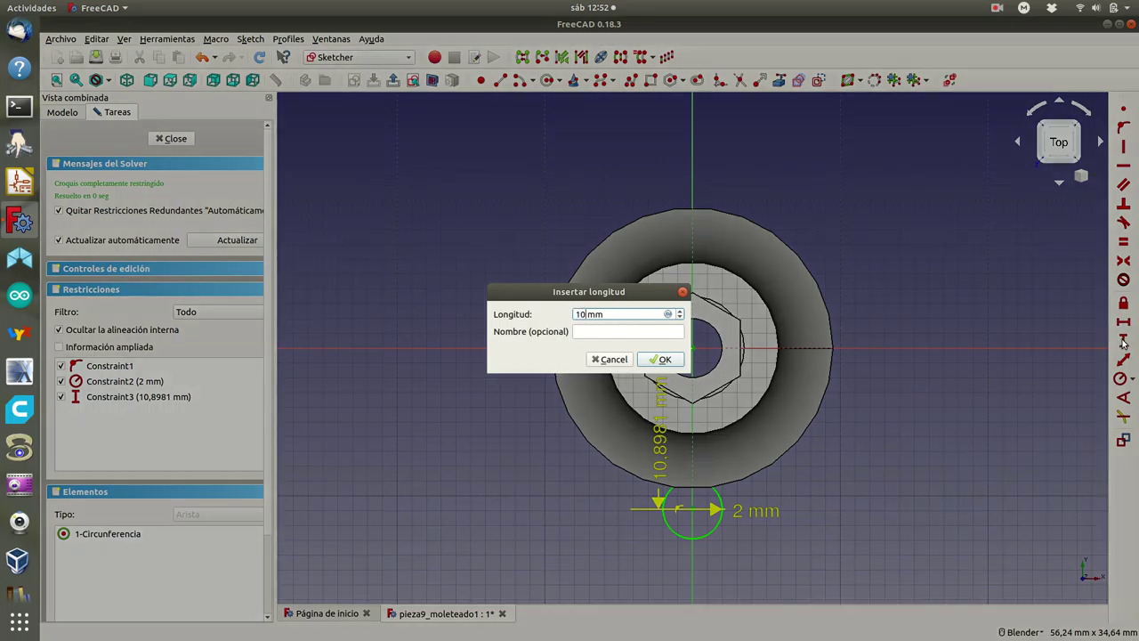
pyautogui.write('5')
pyautogui.press('Return')
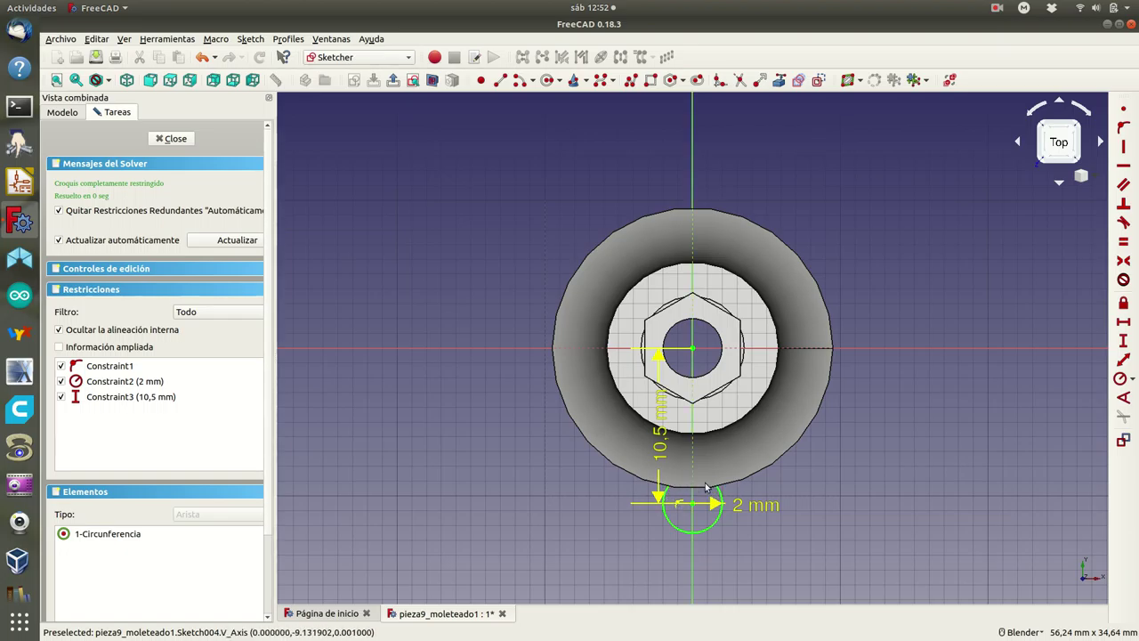
pyautogui.click(173, 139)
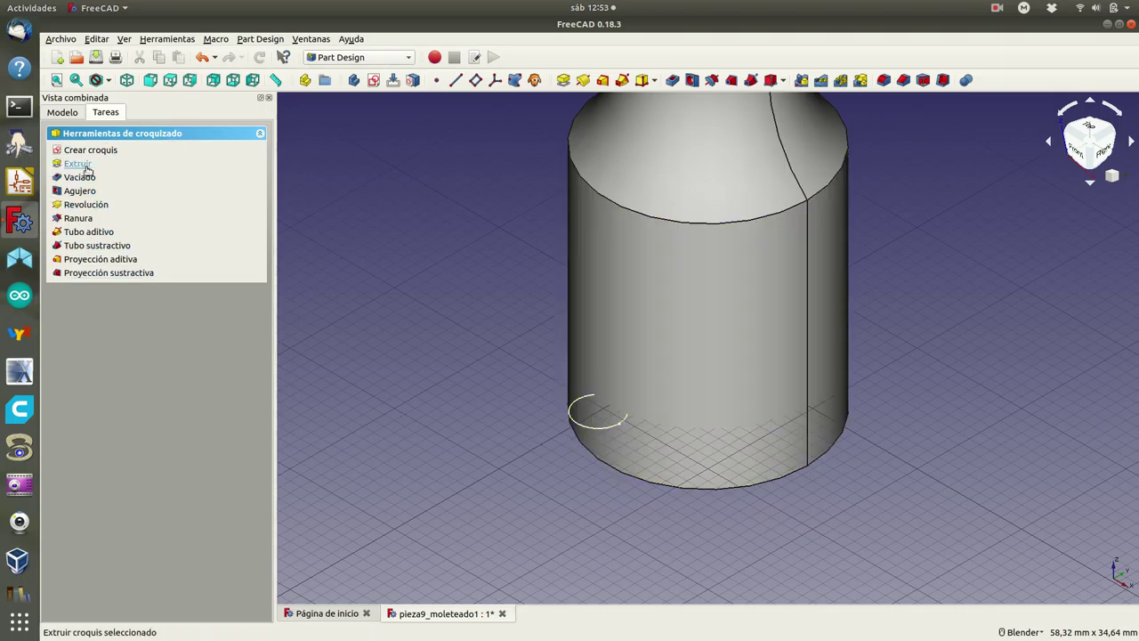
# Pad the circle 50 mm, symmetric to the sketch plane
pyautogui.click(78, 164)
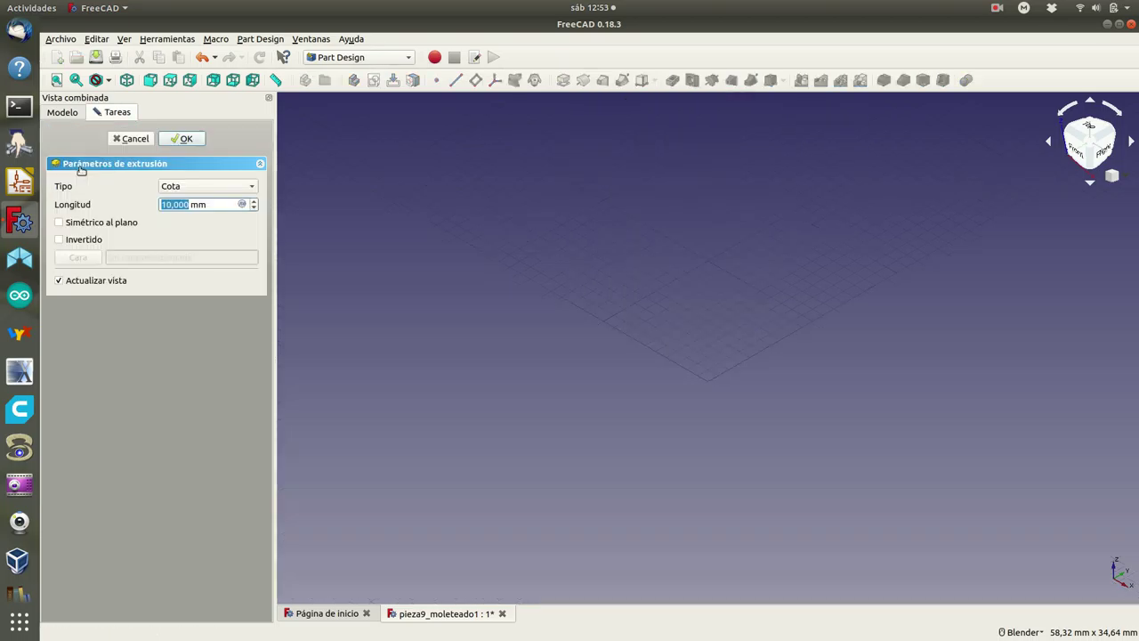
pyautogui.click(59, 223)
pyautogui.moveTo(171, 206); pyautogui.dragTo(137, 210)
pyautogui.write('50')
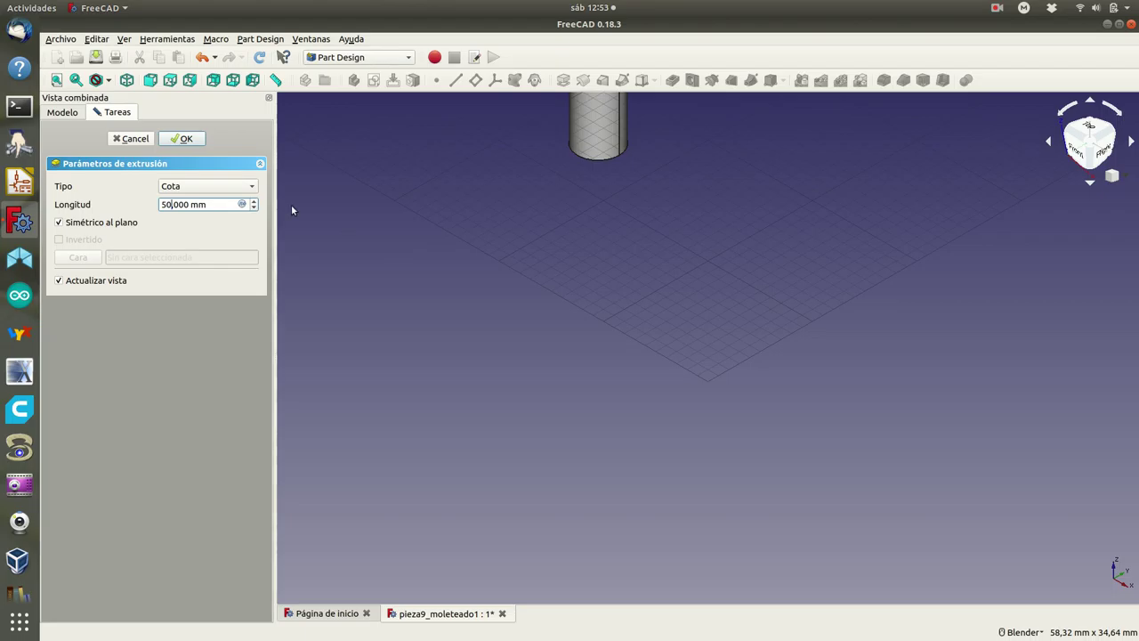
pyautogui.click(188, 139)
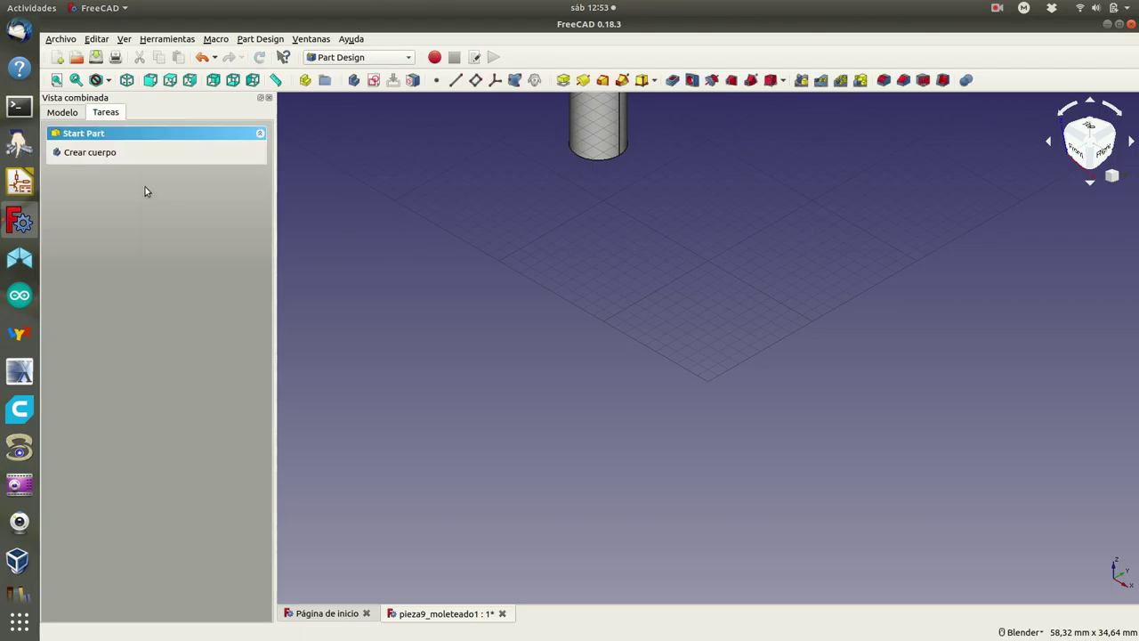
# Show the model tree and zoom and pan to centre the socket in view
pyautogui.click(66, 114)
pyautogui.scroll(-2, 432, 262)
pyautogui.scroll(-2, 432, 262)
pyautogui.scroll(-3, 432, 264)
pyautogui.scroll(2, 434, 199)
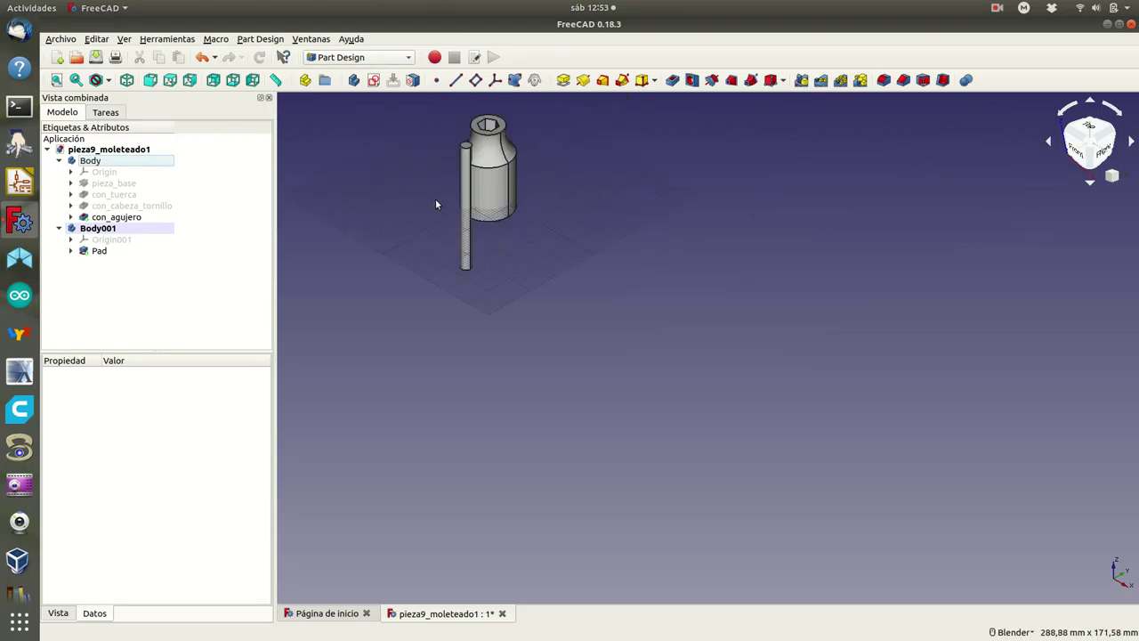
pyautogui.keyDown('shift'); pyautogui.moveTo(435, 197); pyautogui.dragTo(437, 414, button='middle'); pyautogui.keyUp('shift')
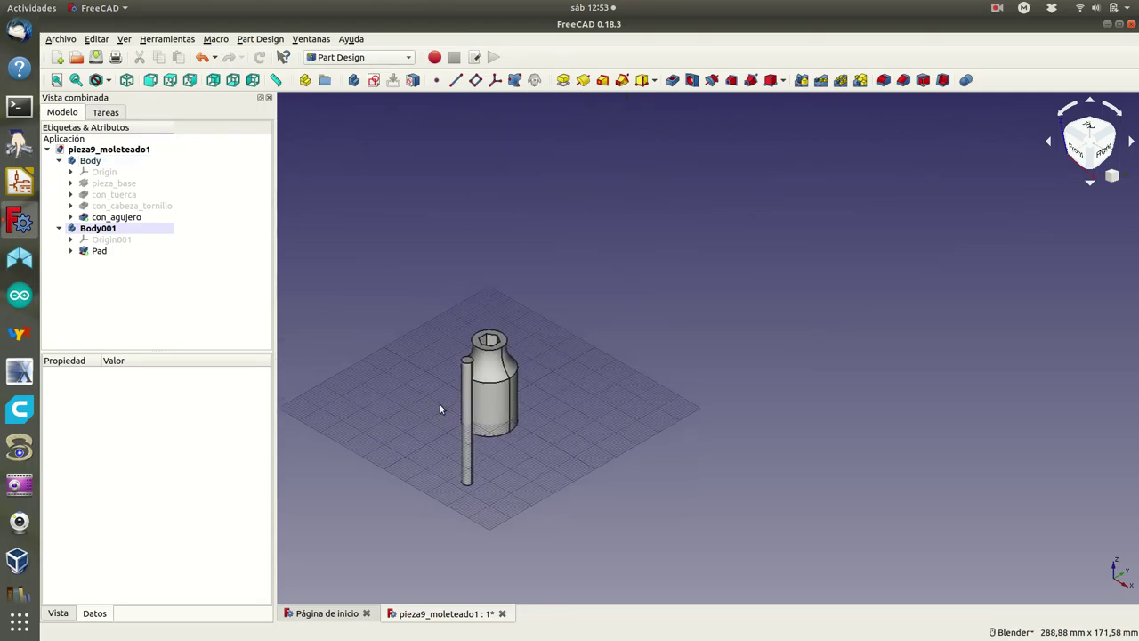
pyautogui.scroll(5, 439, 409)
pyautogui.scroll(1, 445, 400)
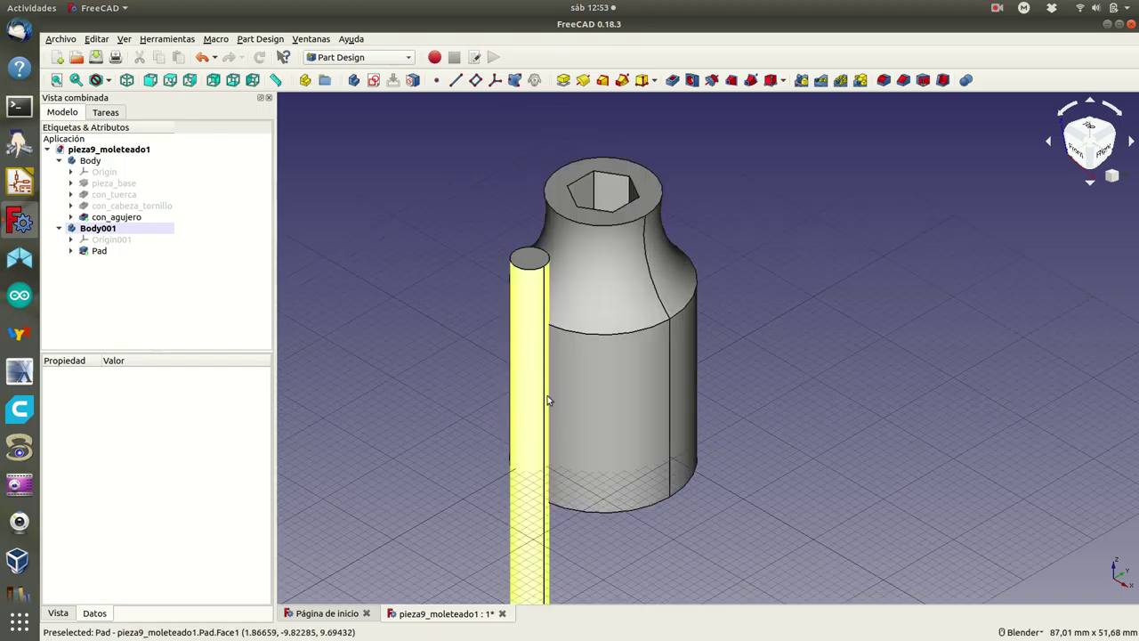
# Set the front view and select the rod's Pad under Body001
pyautogui.click(171, 81)
pyautogui.scroll(3, 601, 425)
pyautogui.keyDown('shift'); pyautogui.moveTo(602, 401); pyautogui.dragTo(562, 244, button='middle'); pyautogui.keyUp('shift')
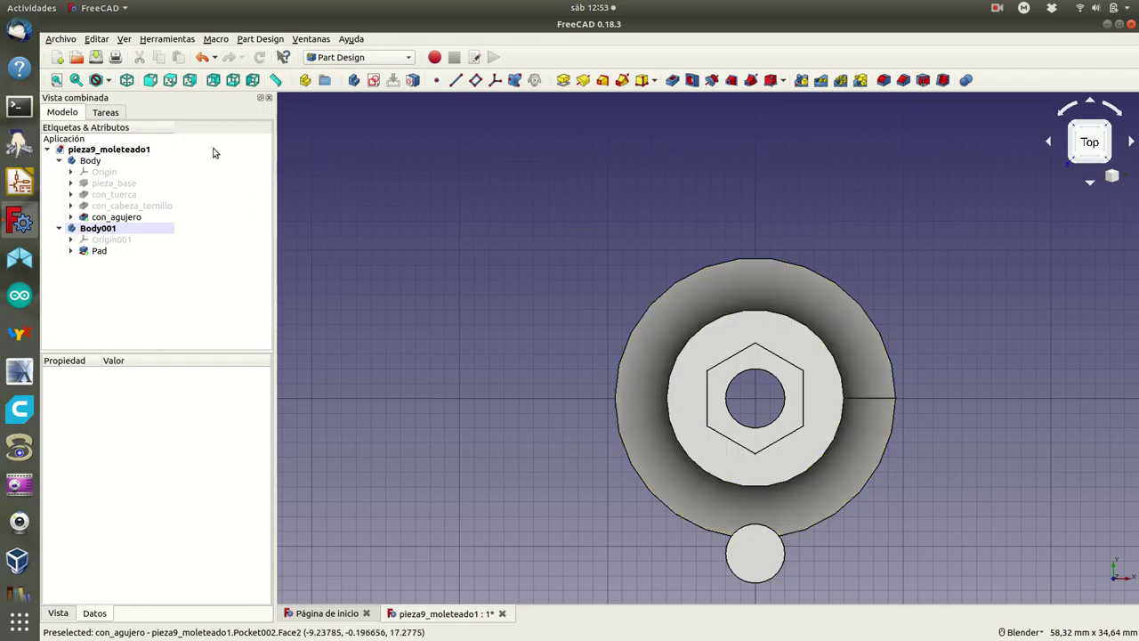
pyautogui.click(155, 82)
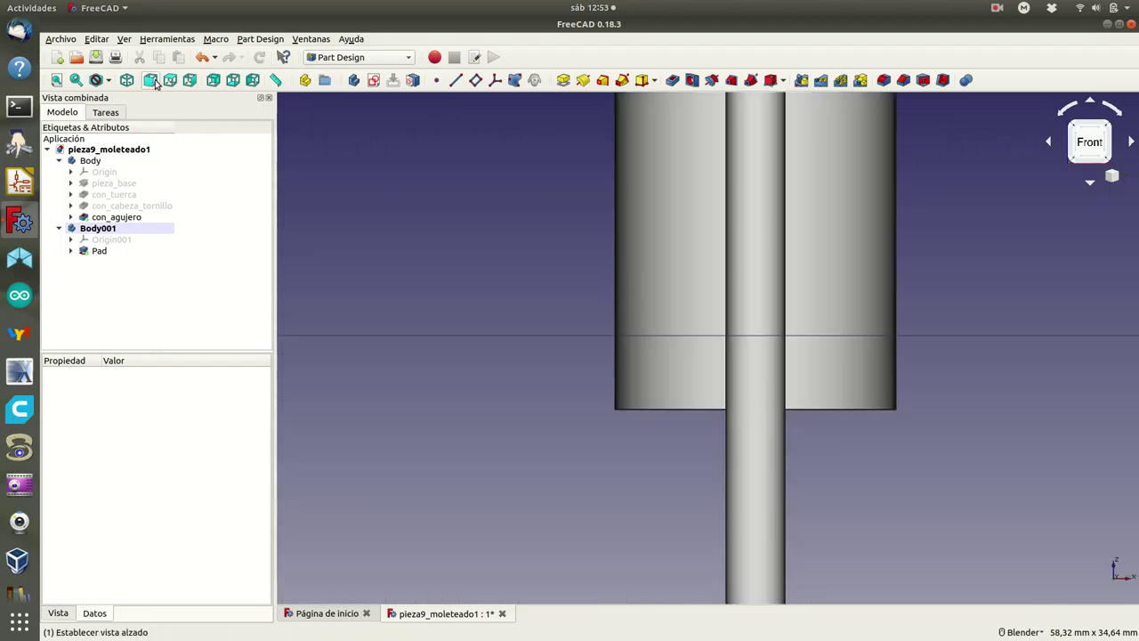
pyautogui.scroll(-3, 443, 304)
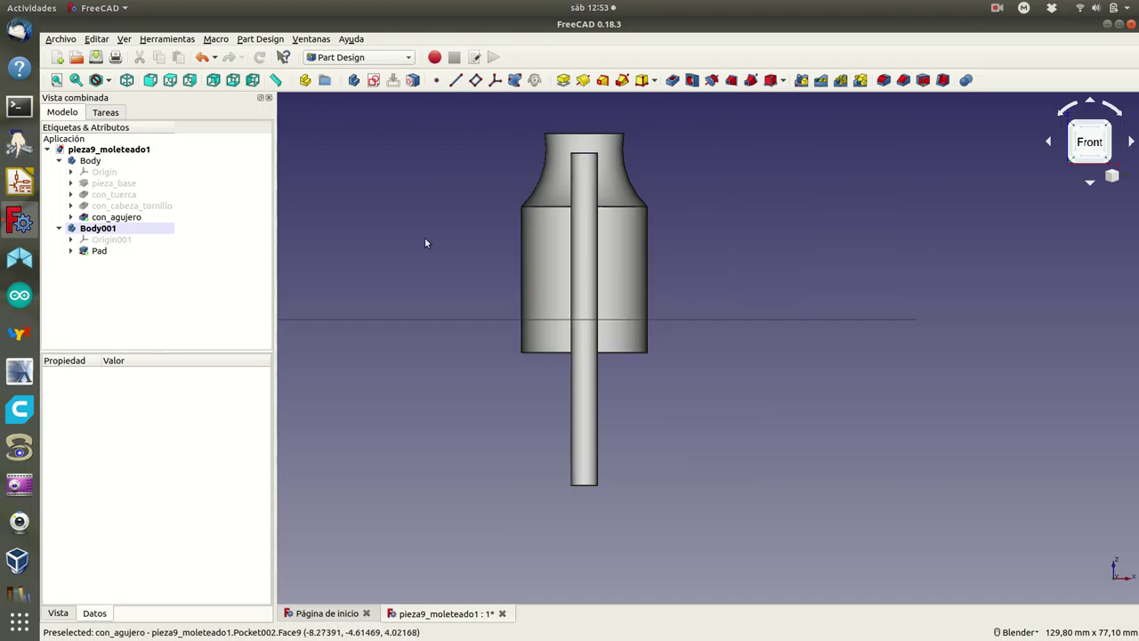
pyautogui.click(98, 252)
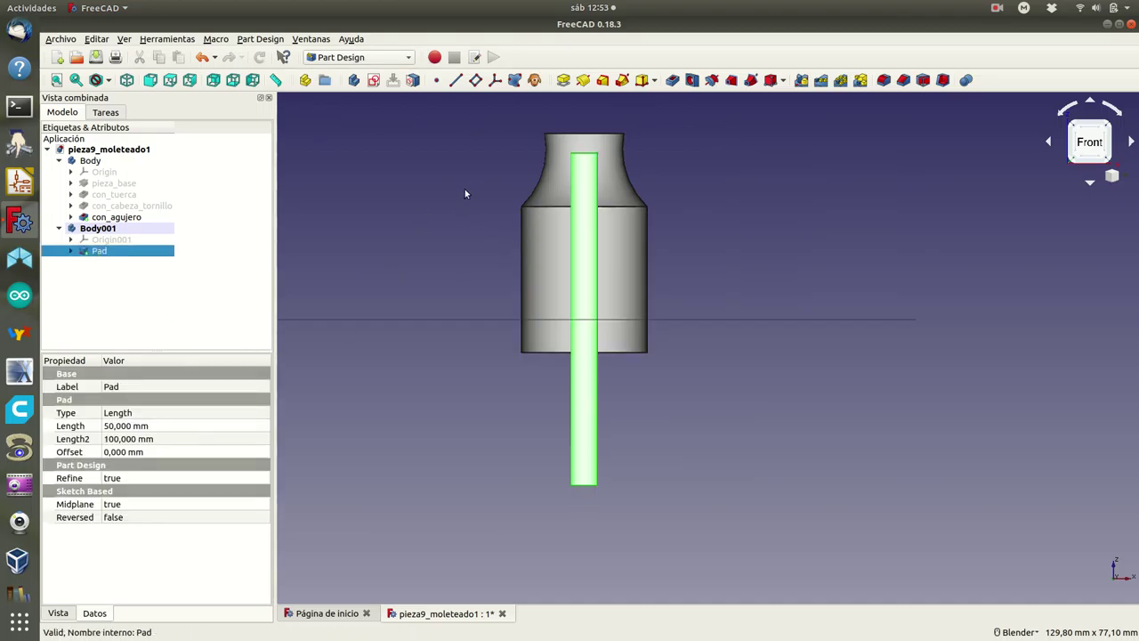
# Switch to Draft and create an array of the rod Pad with 10 copies
pyautogui.click(409, 59)
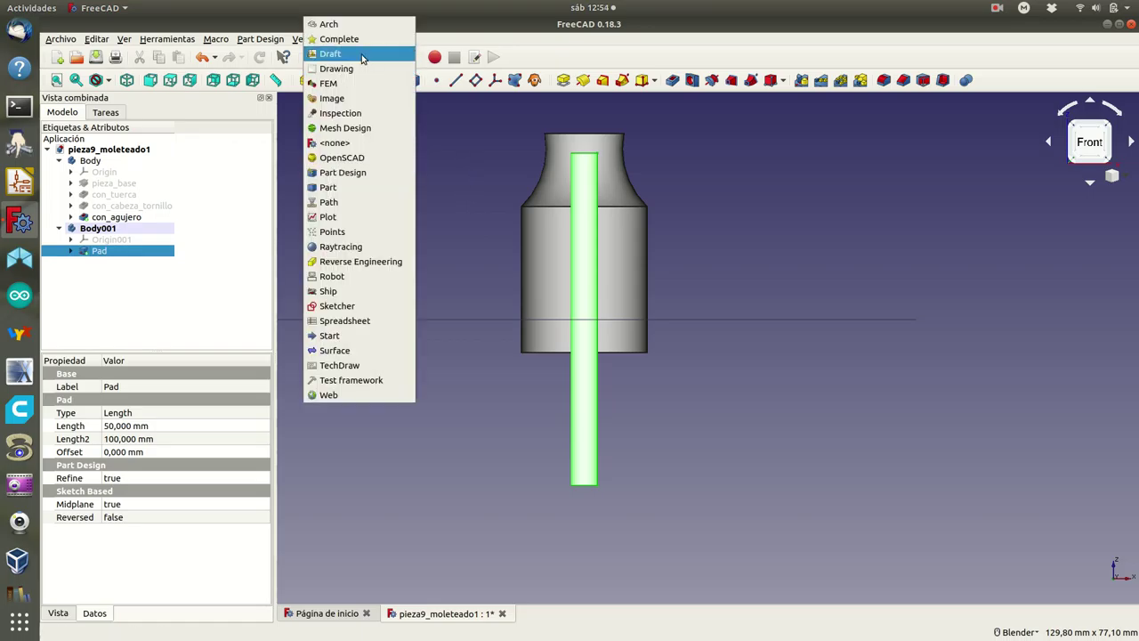
pyautogui.click(362, 55)
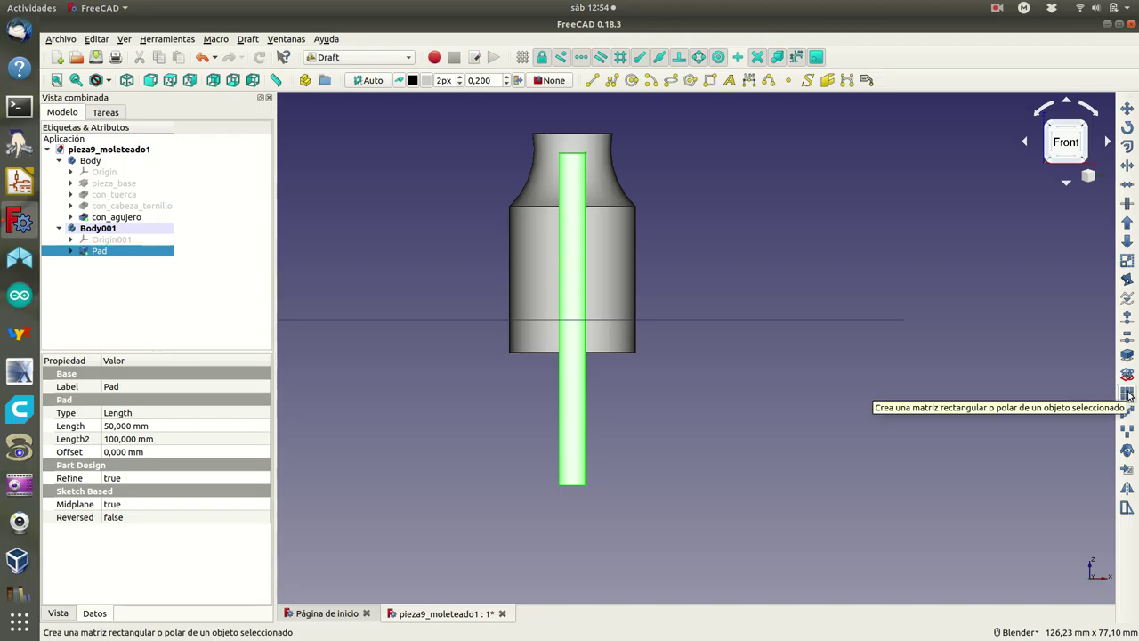
pyautogui.click(1126, 394)
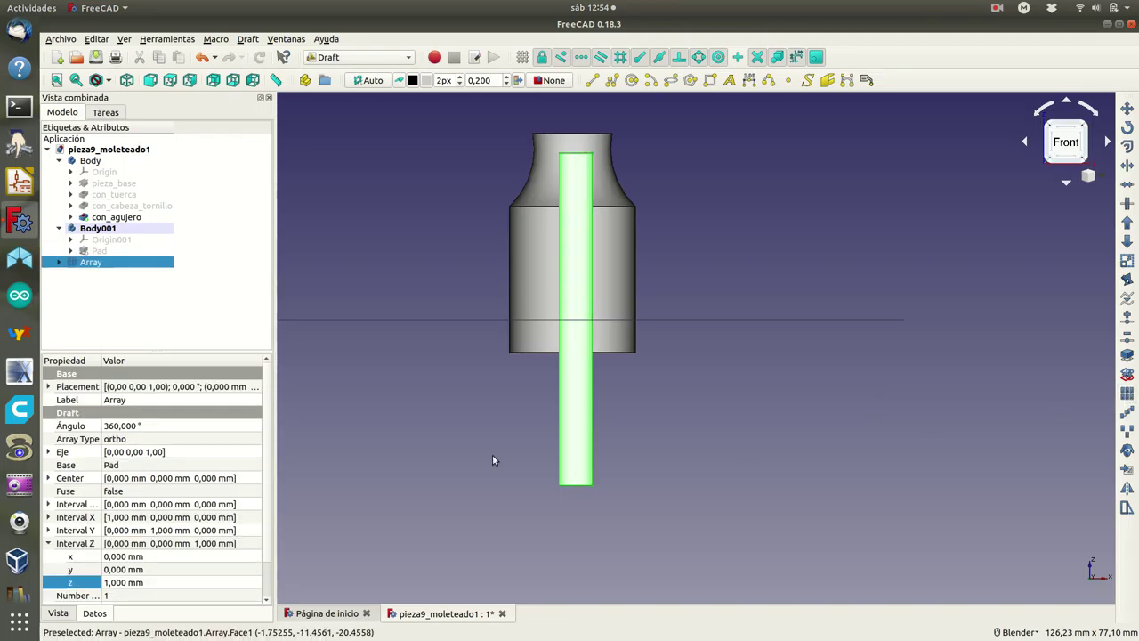
pyautogui.click(115, 598)
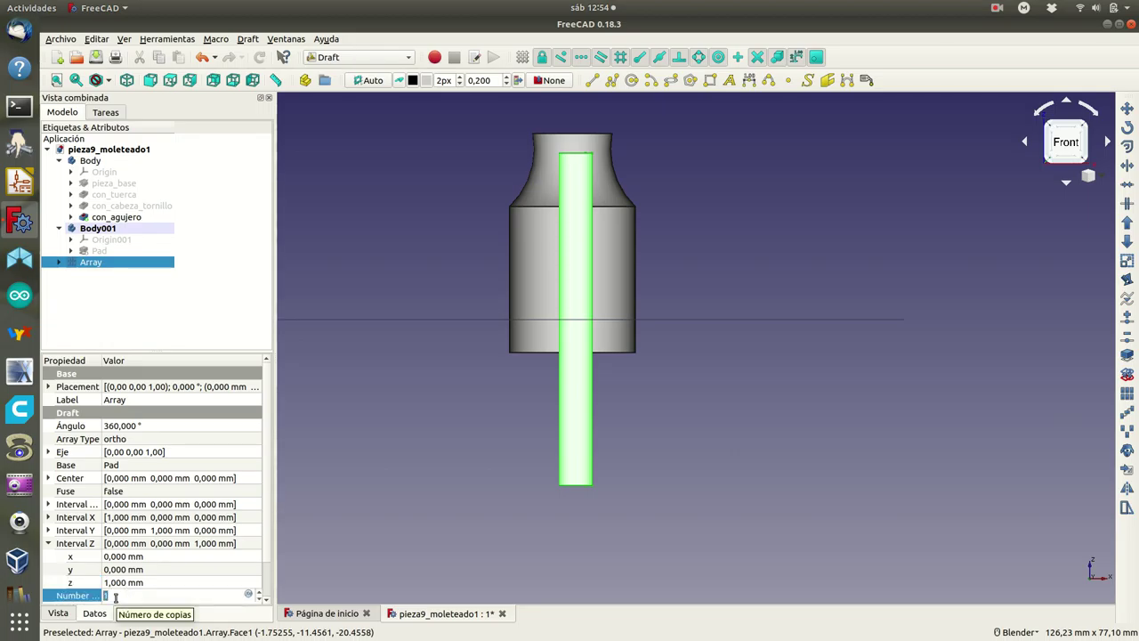
pyautogui.write('0')
pyautogui.click(155, 583)
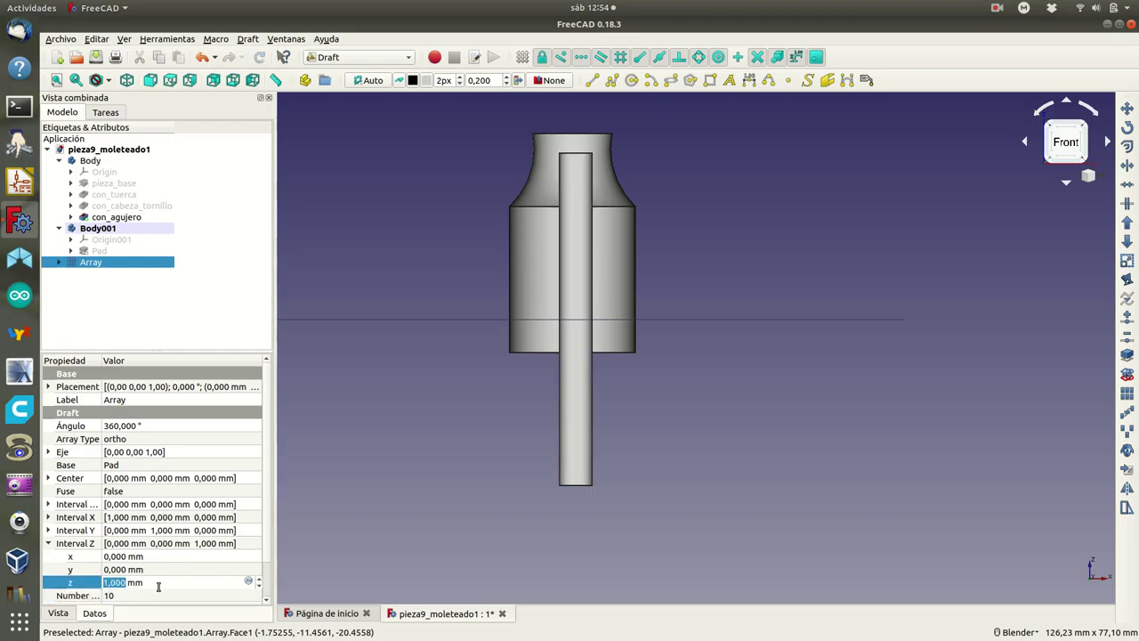
# Make the array polar, check top and isometric views, and also select con_agujero
pyautogui.click(140, 596)
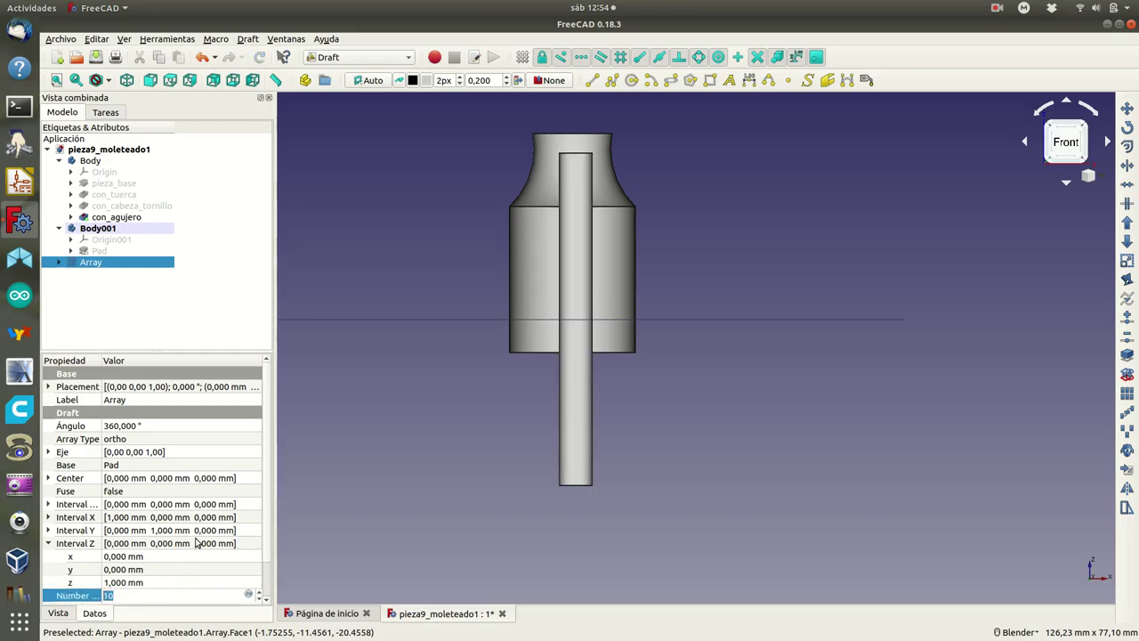
pyautogui.click(119, 440)
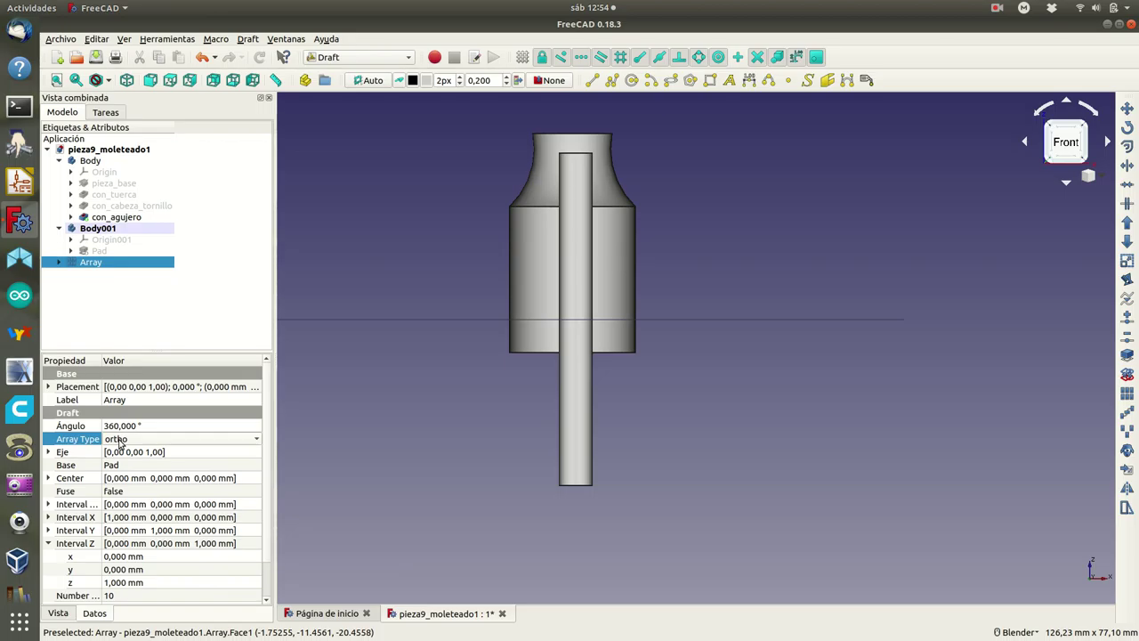
pyautogui.click(256, 439)
pyautogui.click(219, 456)
pyautogui.click(204, 580)
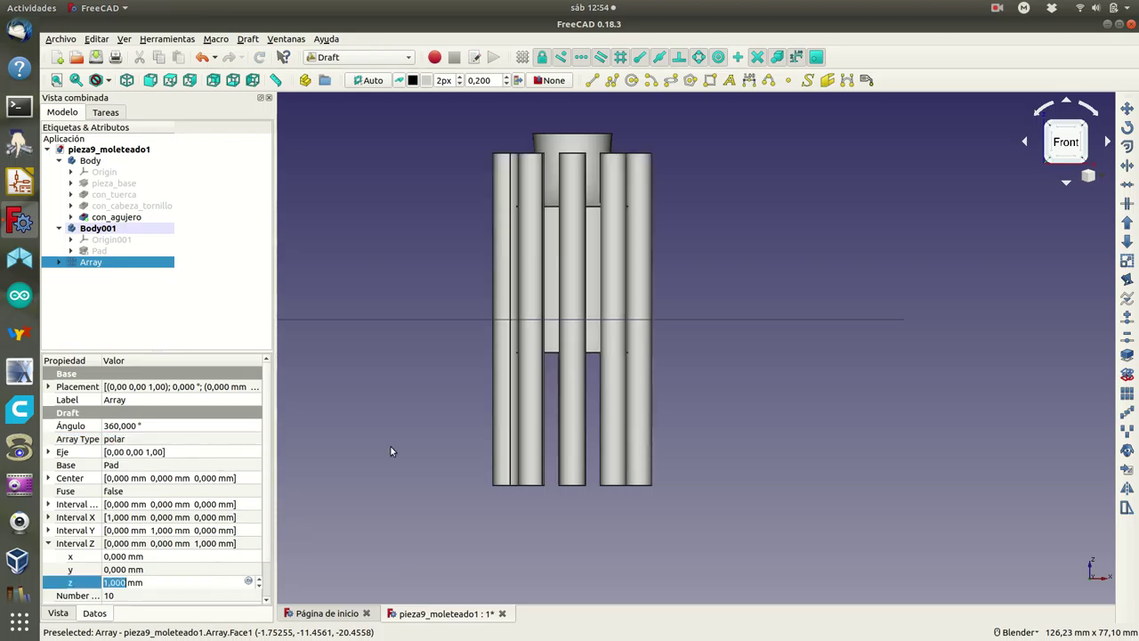
pyautogui.click(171, 83)
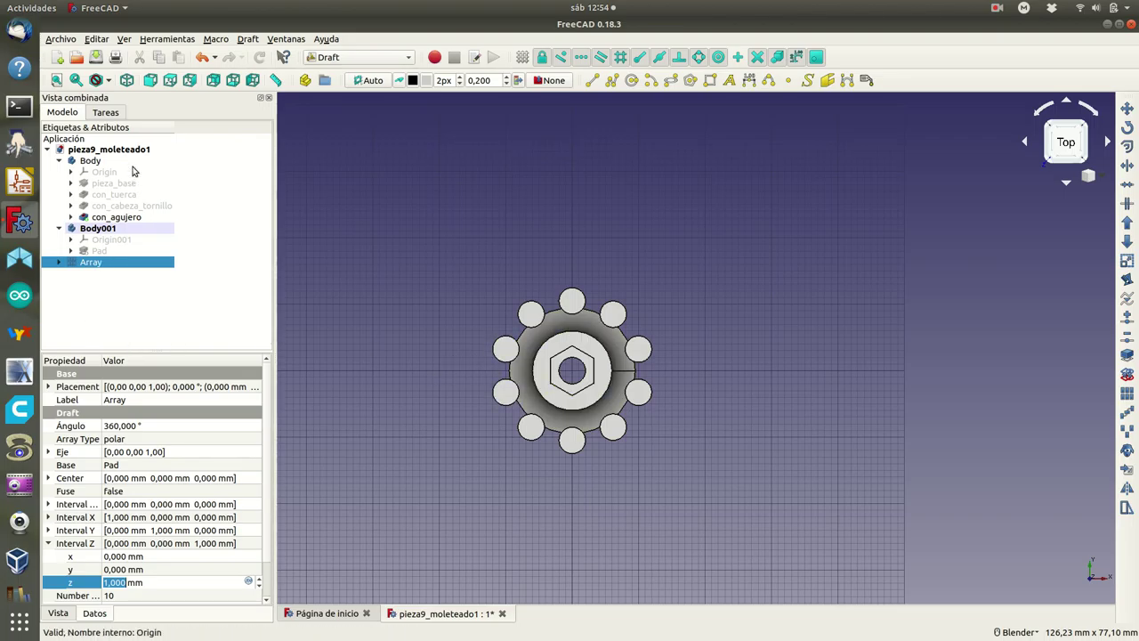
pyautogui.click(131, 82)
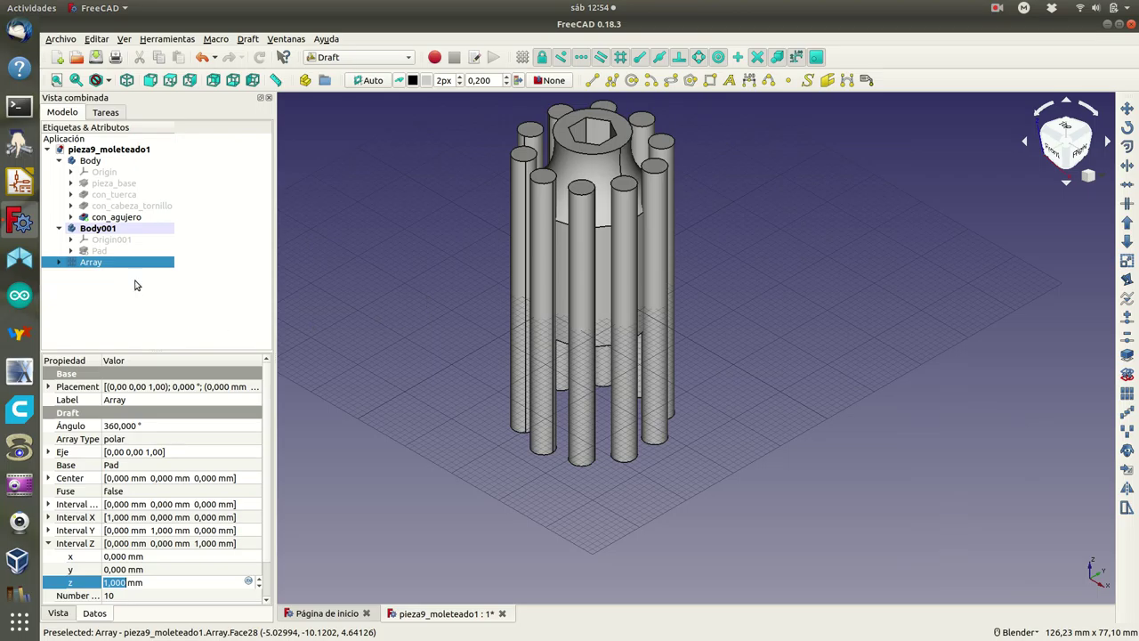
pyautogui.click(107, 218)
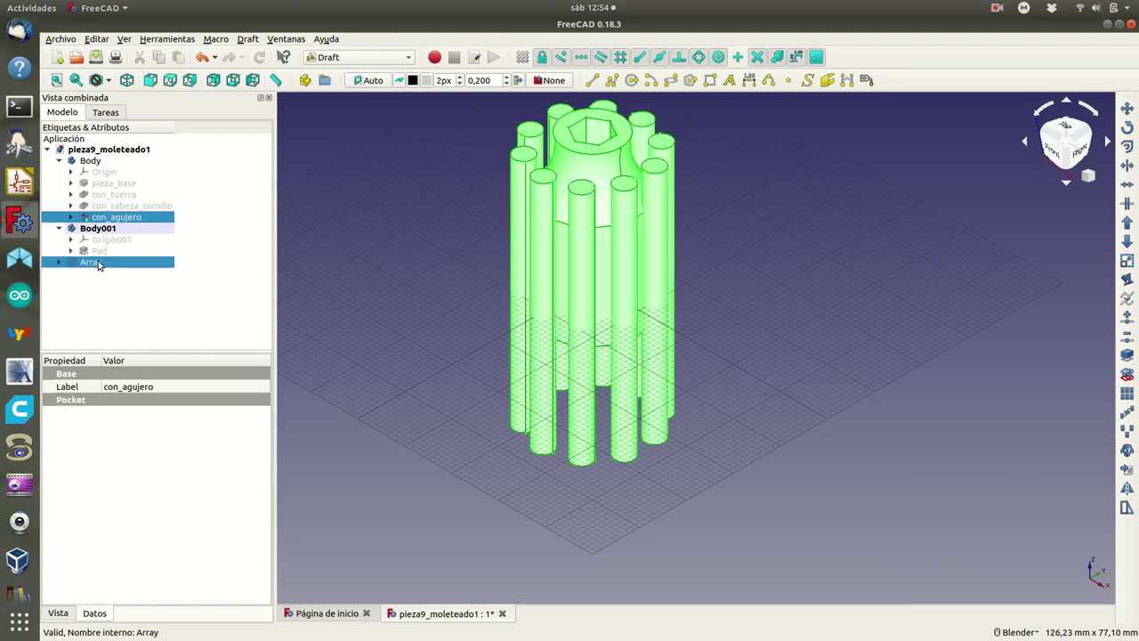
# In the Part workbench, cut the rod Array from con_agujero and pan to see the grooves
pyautogui.click(405, 57)
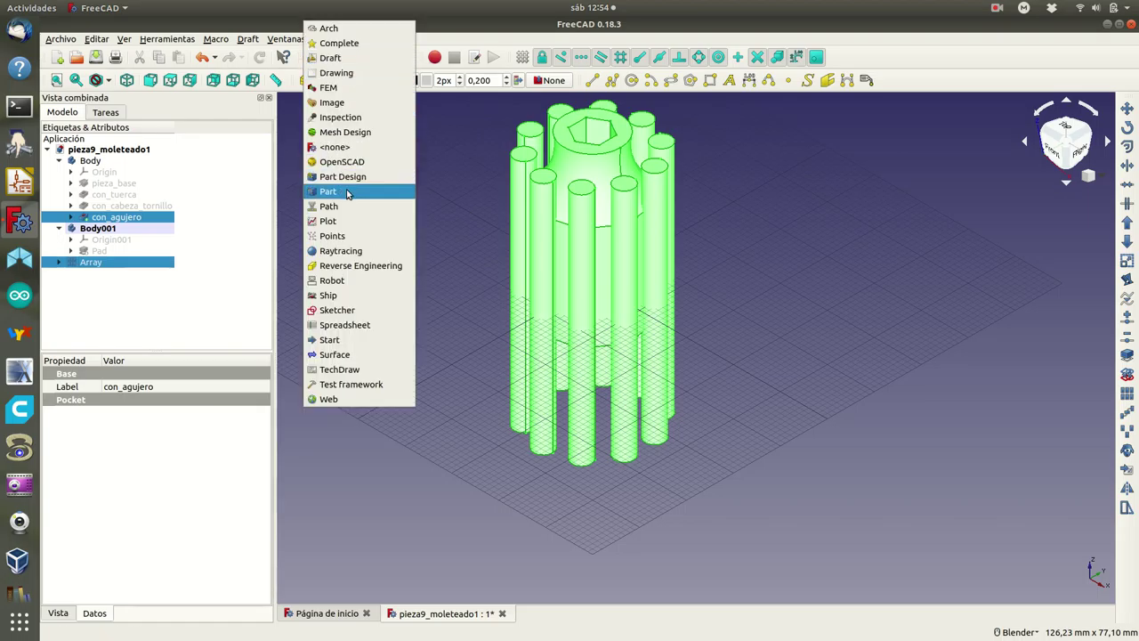
pyautogui.click(347, 194)
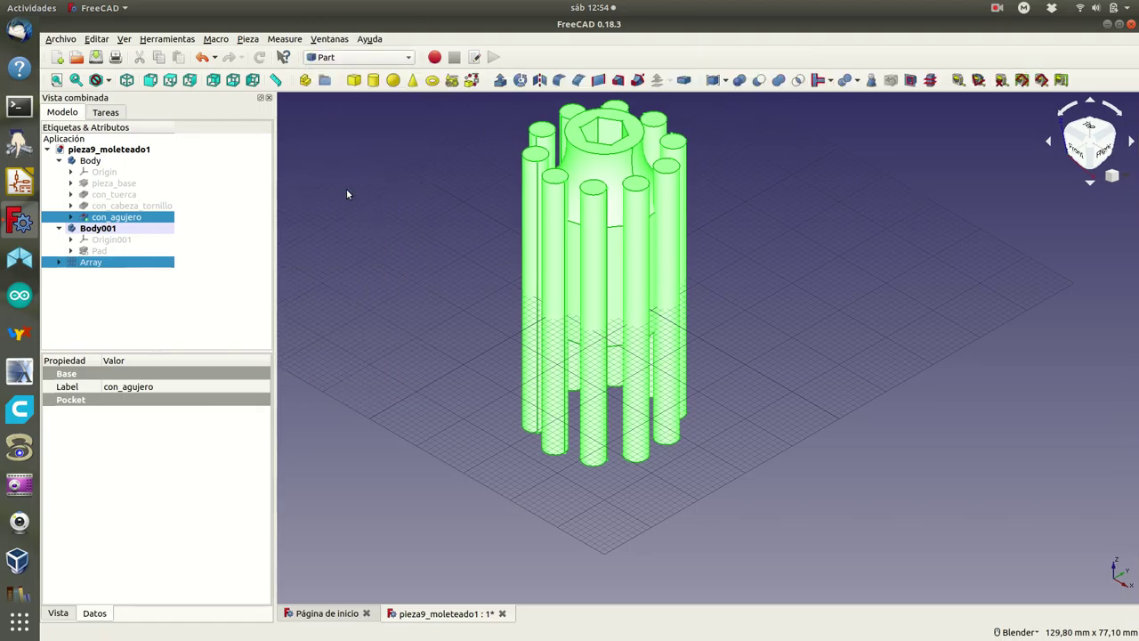
pyautogui.click(760, 81)
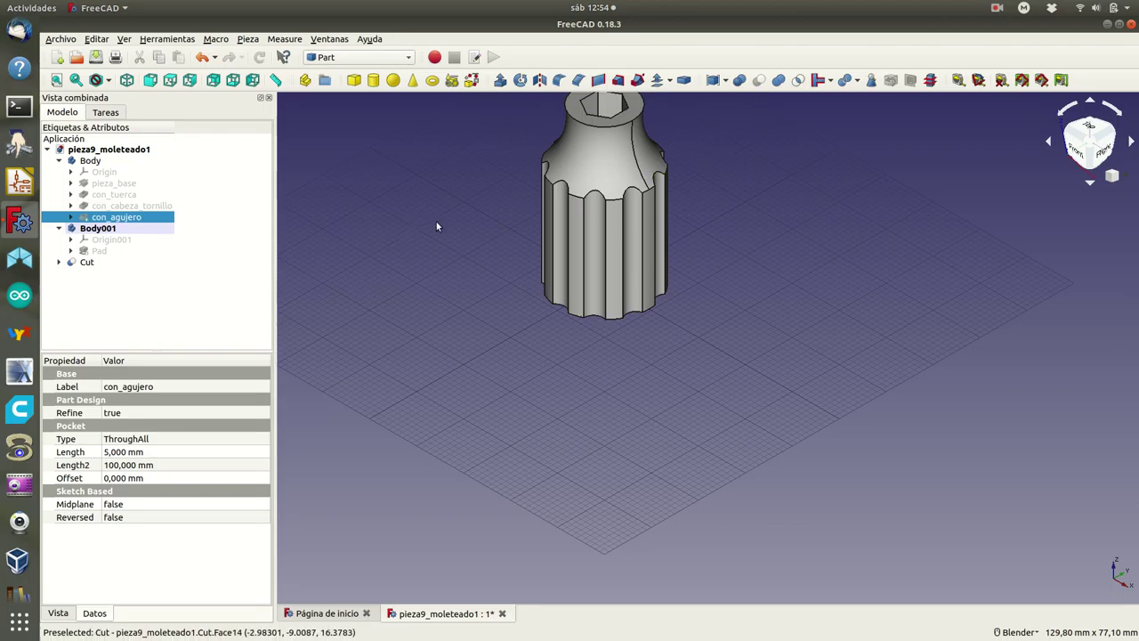
pyautogui.keyDown('shift'); pyautogui.moveTo(437, 224); pyautogui.dragTo(436, 333, button='middle'); pyautogui.keyUp('shift')
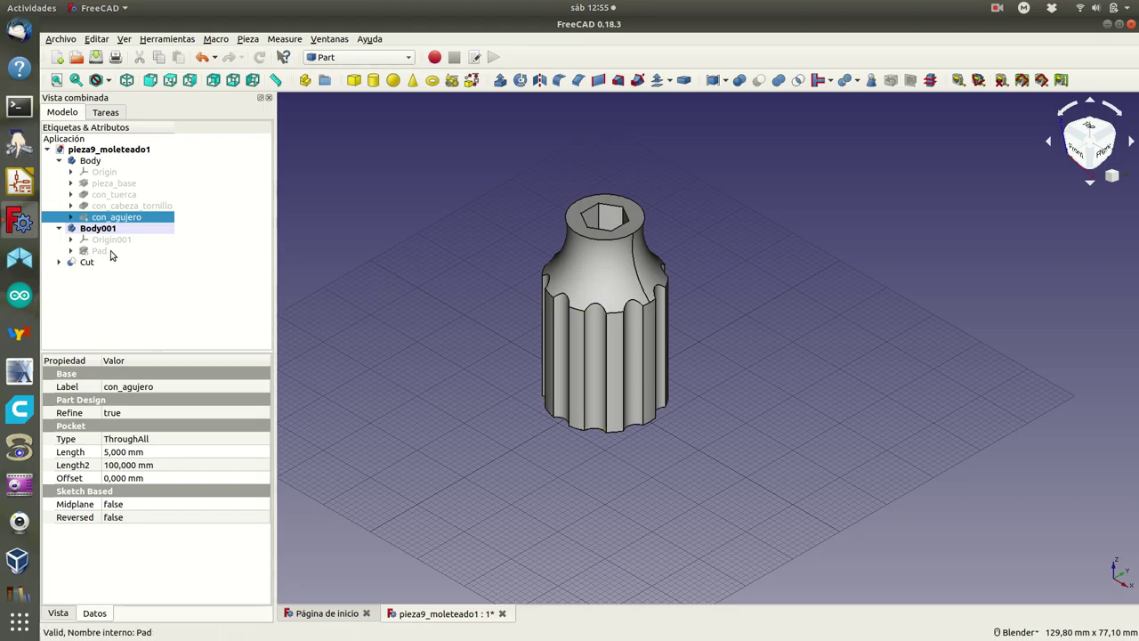
pyautogui.click(71, 252)
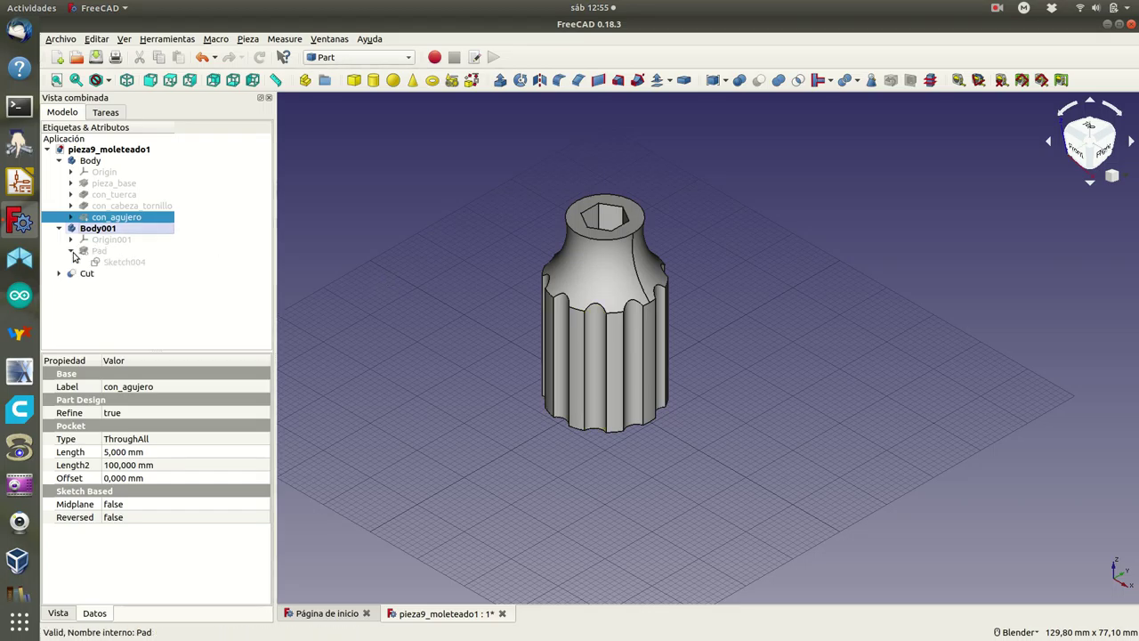
pyautogui.doubleClick(113, 263)
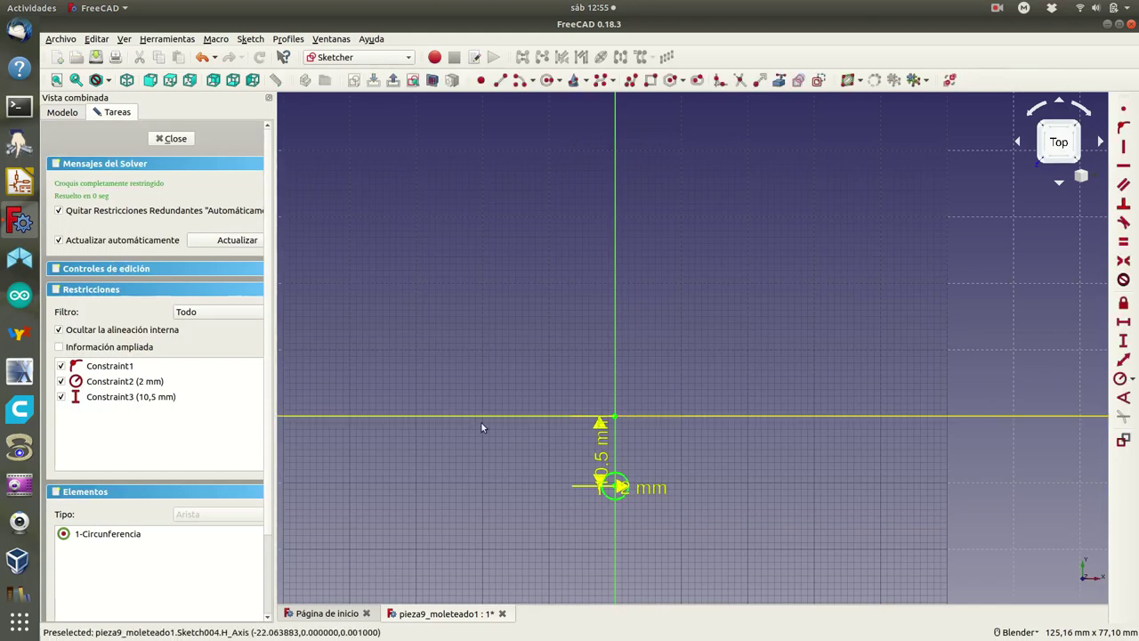
pyautogui.moveTo(616, 488); pyautogui.dragTo(699, 481)
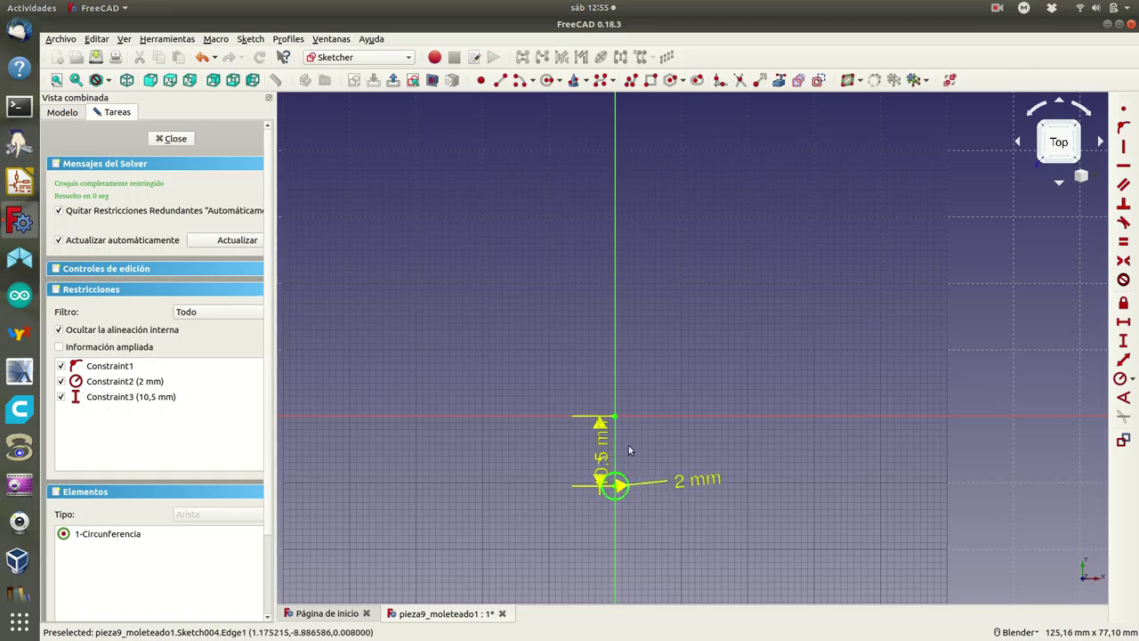
pyautogui.moveTo(602, 451)
pyautogui.mouseDown()
pyautogui.moveTo(570, 454)
pyautogui.moveTo(488, 365)
pyautogui.mouseUp()
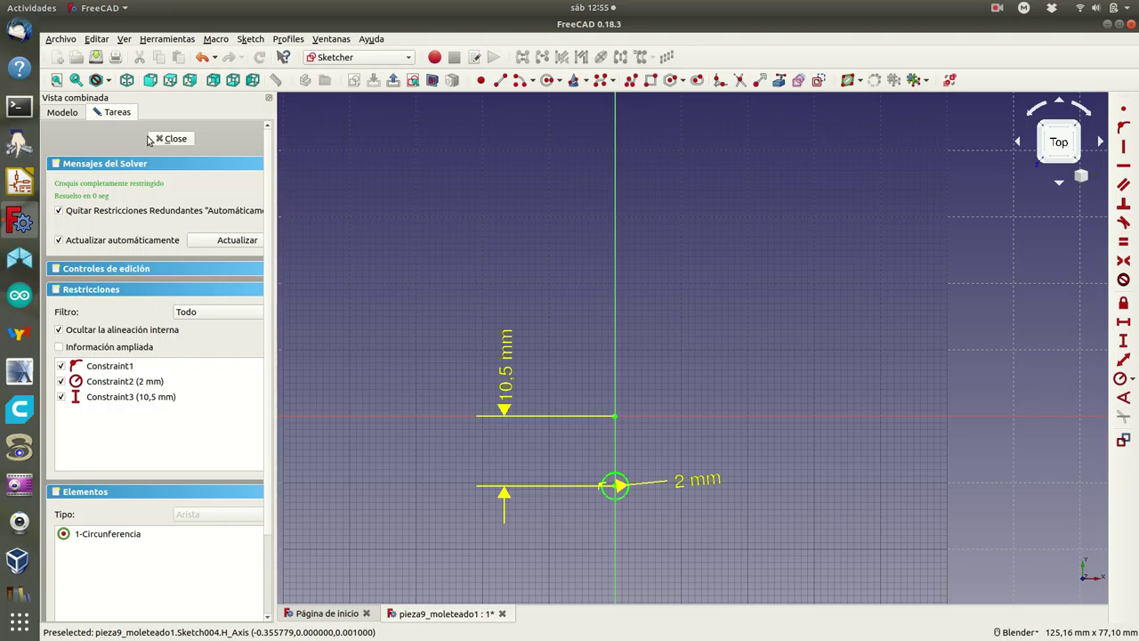
pyautogui.click(174, 139)
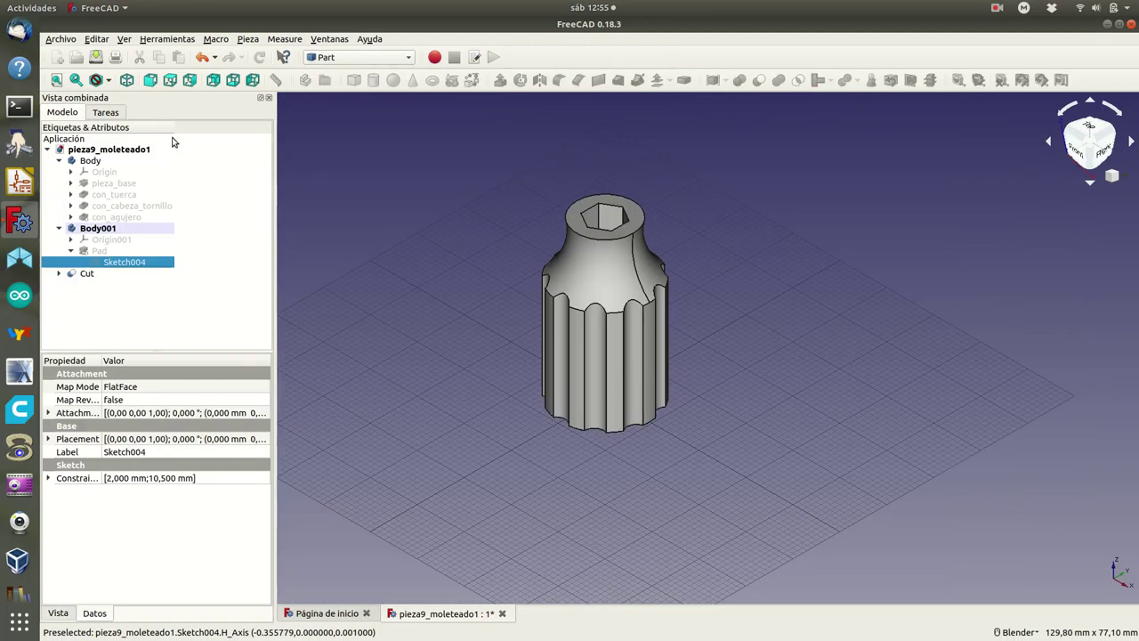